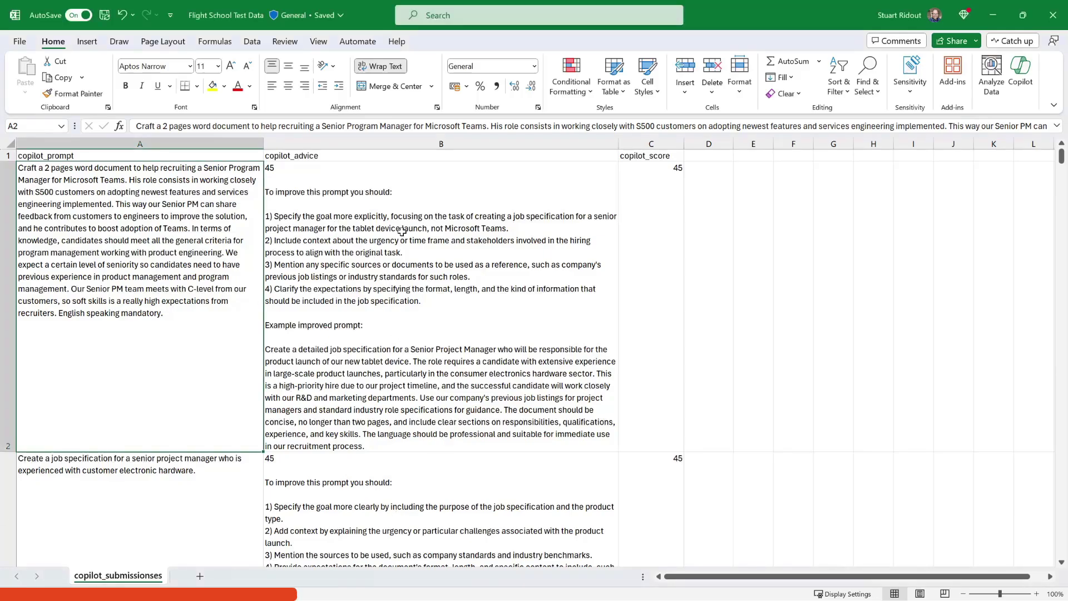
Inspect the copilot_prompt, copilot_advice and copilot_score headers and the first prompt in A2
left_click(122, 155)
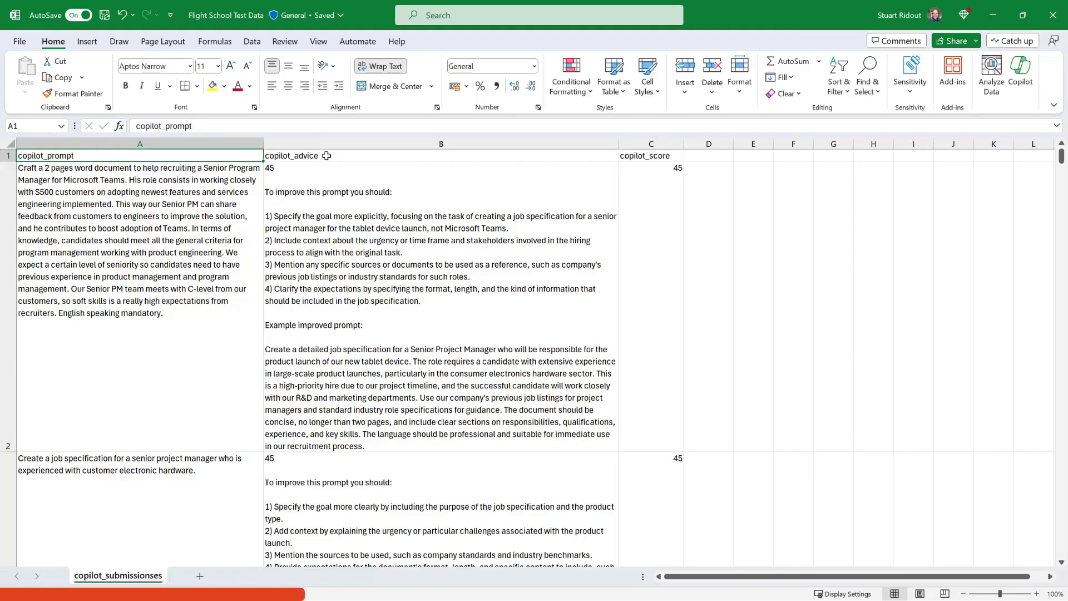
left_click(327, 155)
left_click(638, 155)
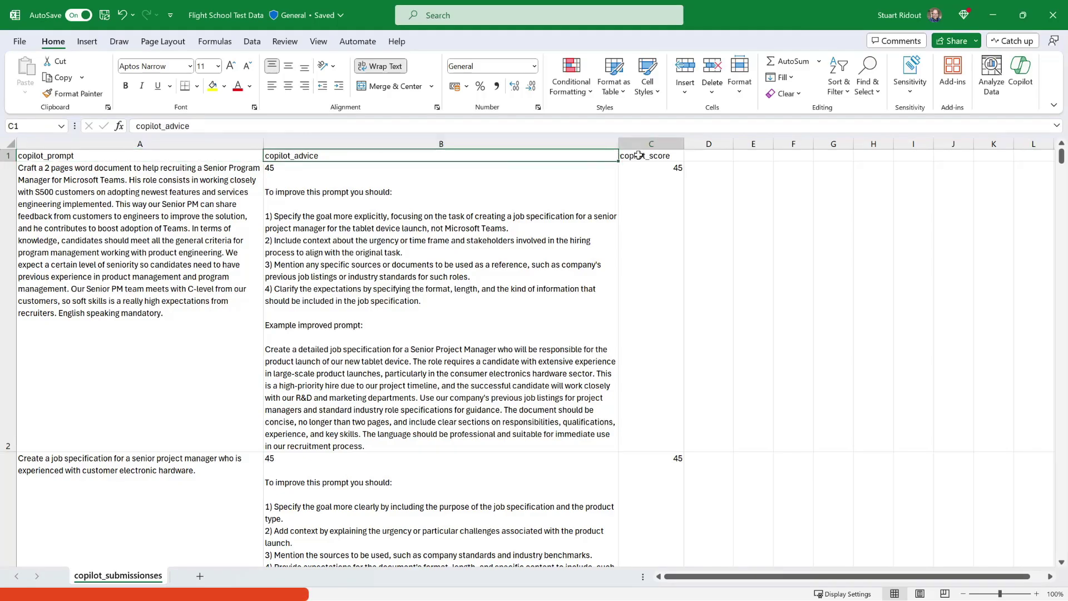
left_click(164, 243)
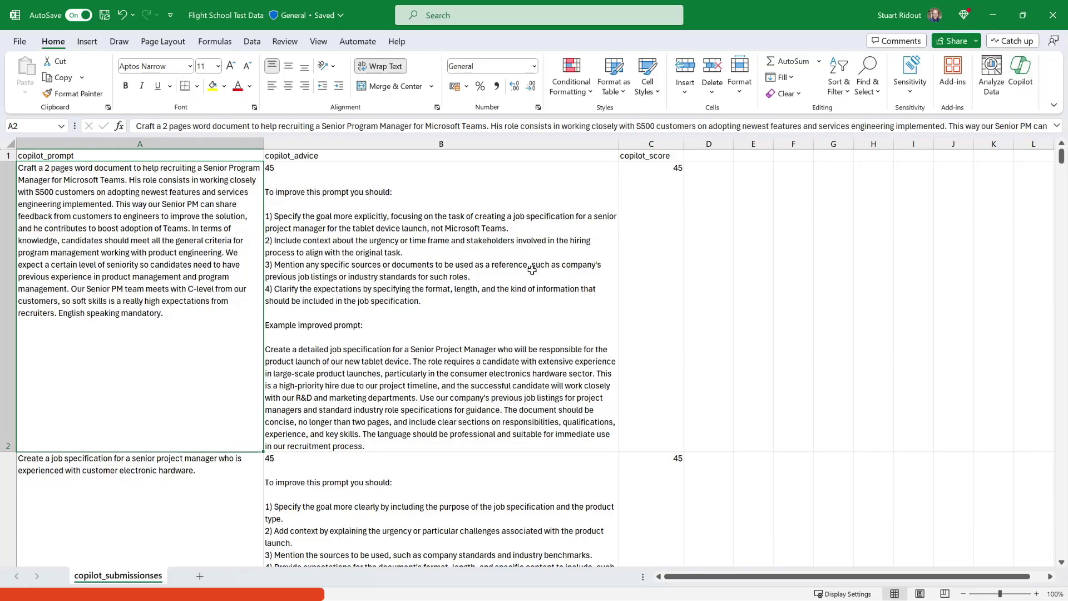
Start a table from the data range with Ctrl+T and review the range
left_click(479, 268)
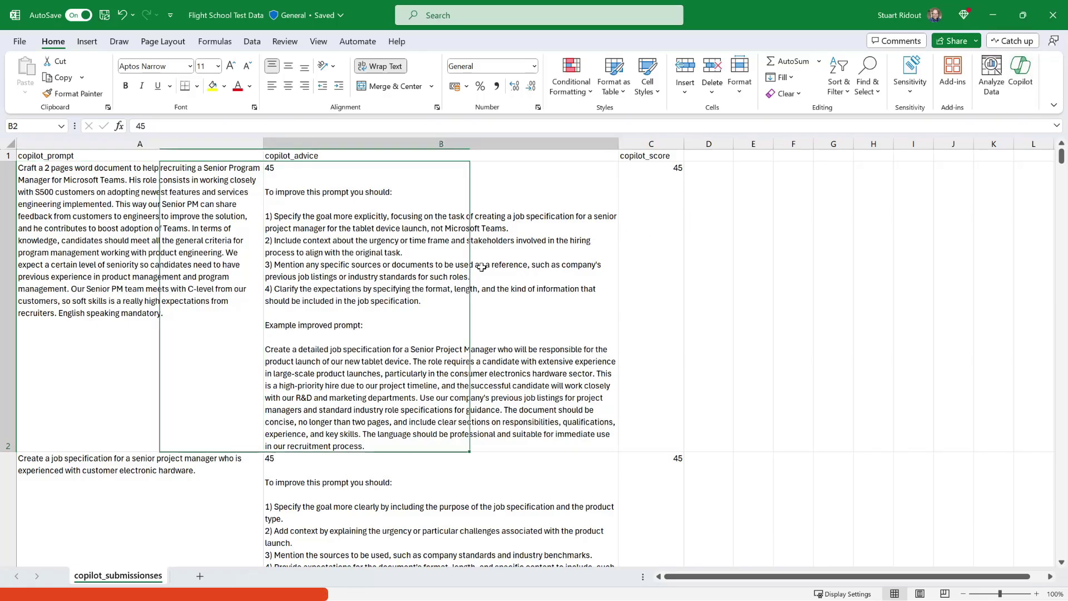
key("ctrl+t")
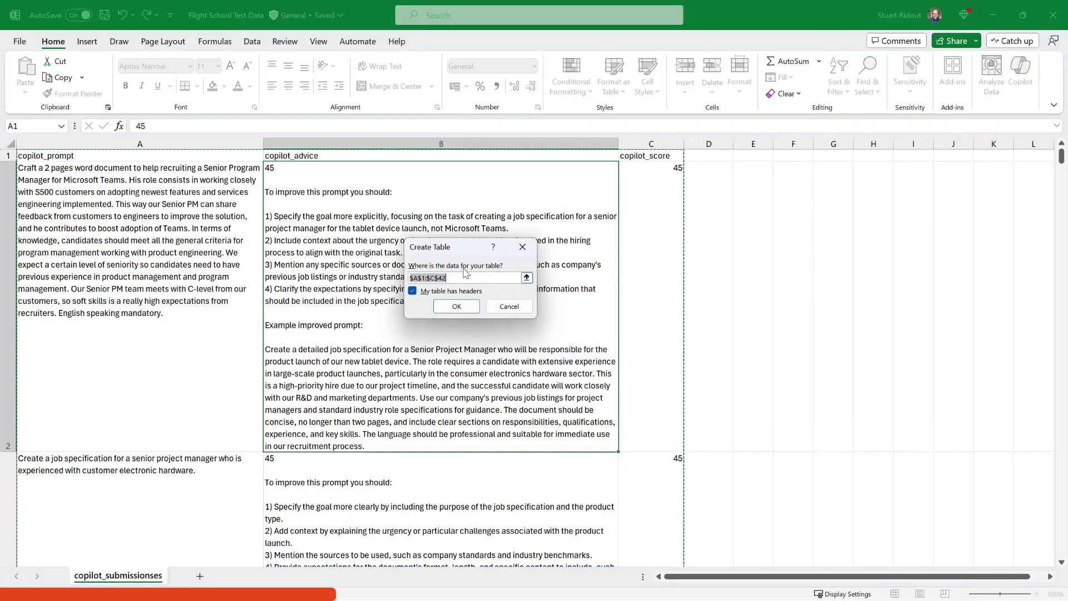
scroll(514, 366, "down", 1)
scroll(514, 366, "down", 10)
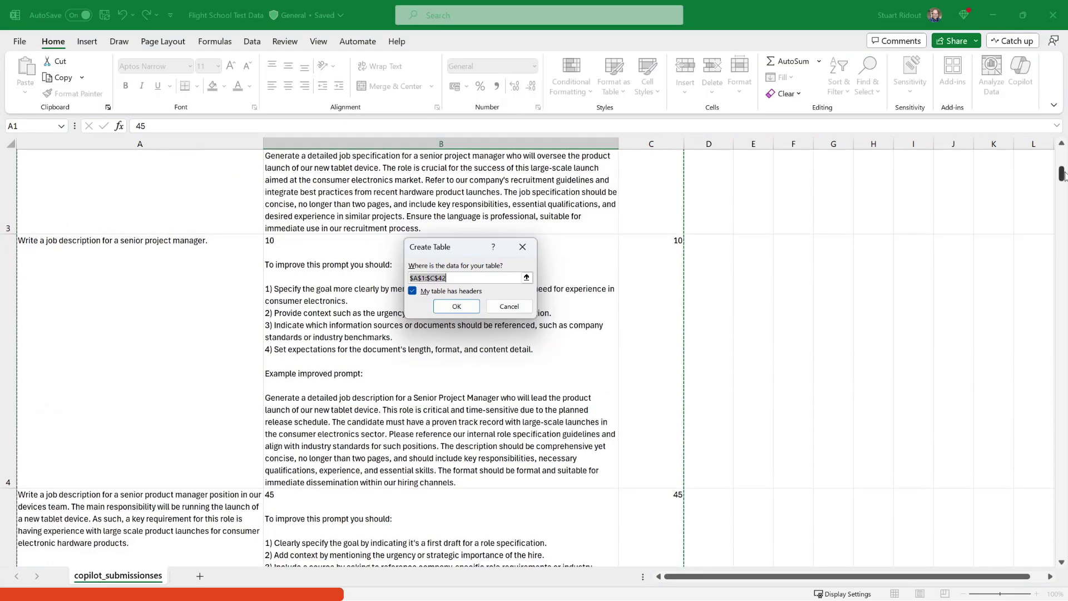
left_click_drag(1062, 176, 1060, 535)
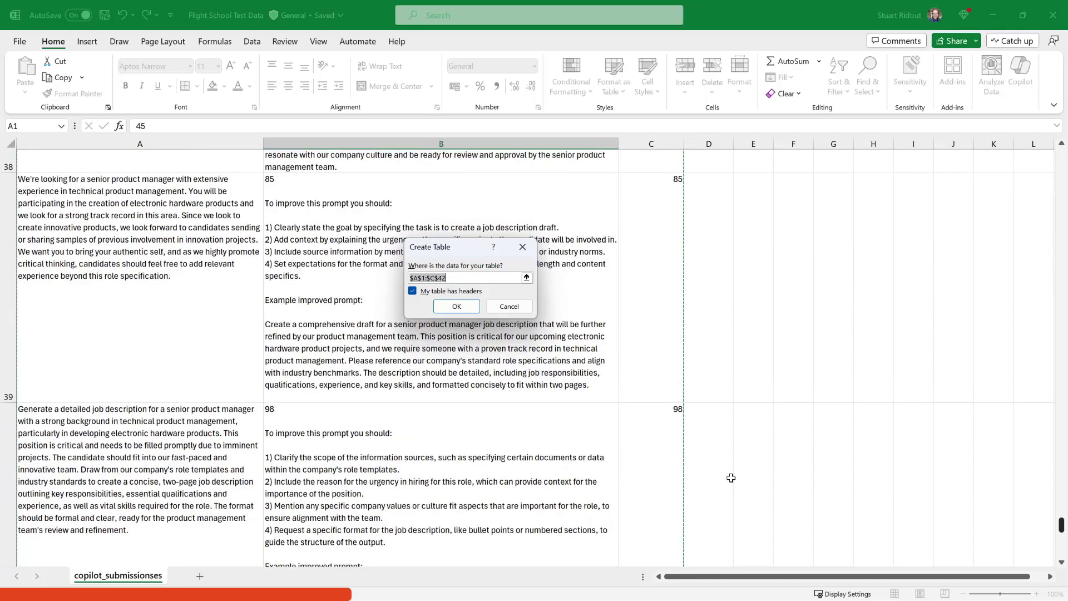
scroll(689, 465, "down", 8)
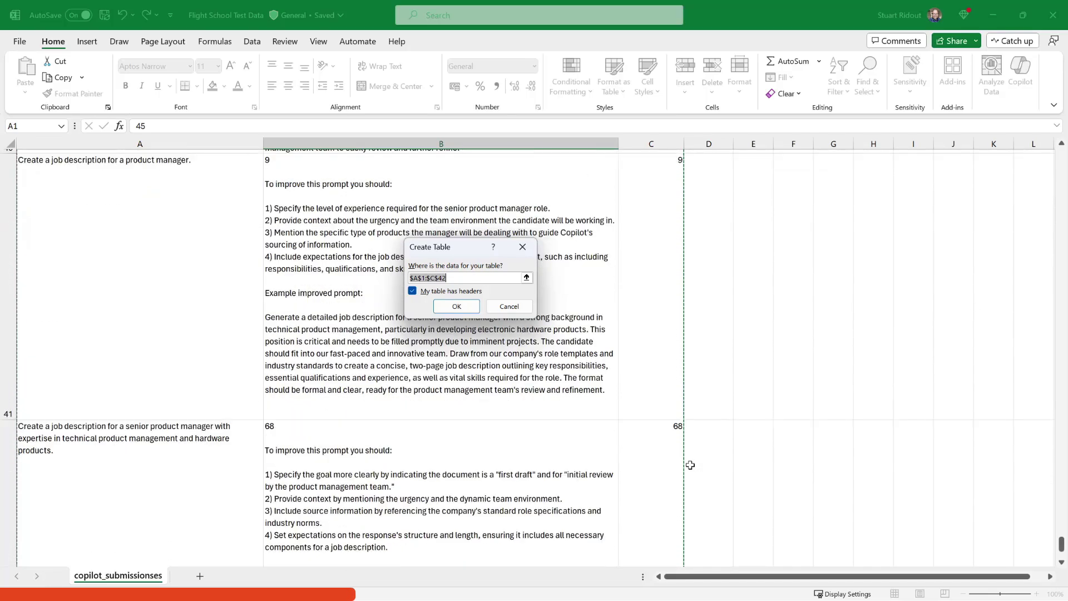
scroll(690, 465, "down", 1)
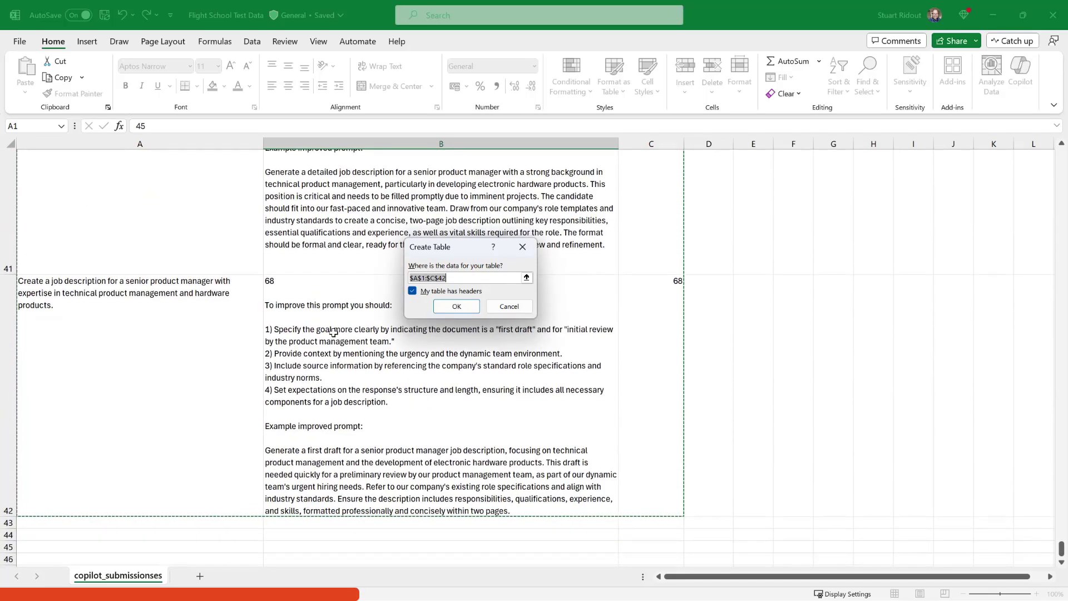
Cancel the Create Table dialog and have Copilot convert A1:C42 into a table
left_click(506, 312)
left_click(543, 187)
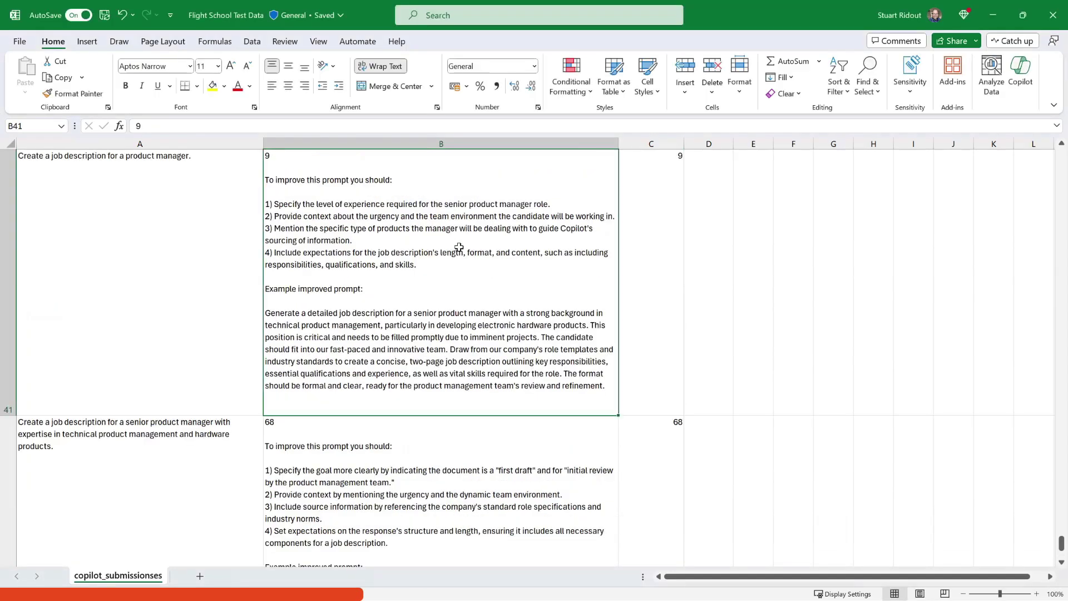
left_click(1020, 69)
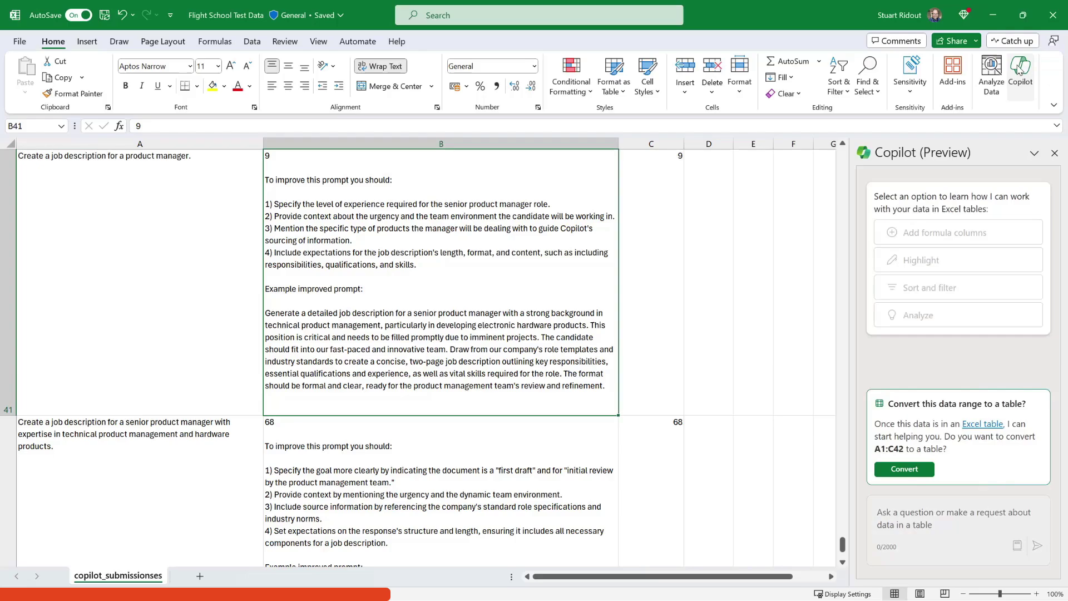
left_click(907, 470)
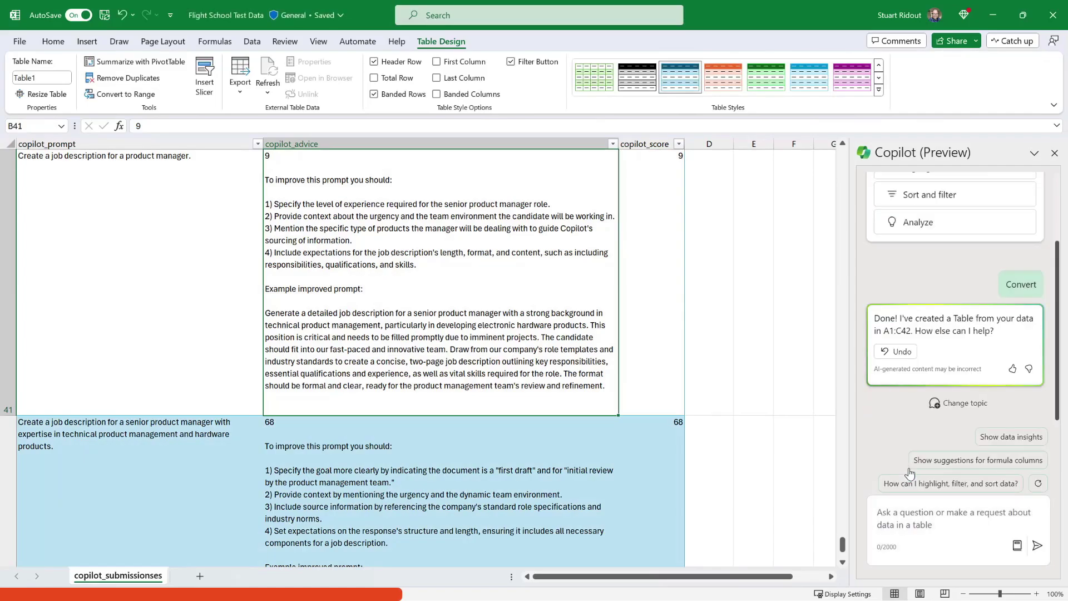
From cell A2, ask Copilot to show data insights, producing a copilot_score frequency histogram
left_click_drag(842, 544, 837, 132)
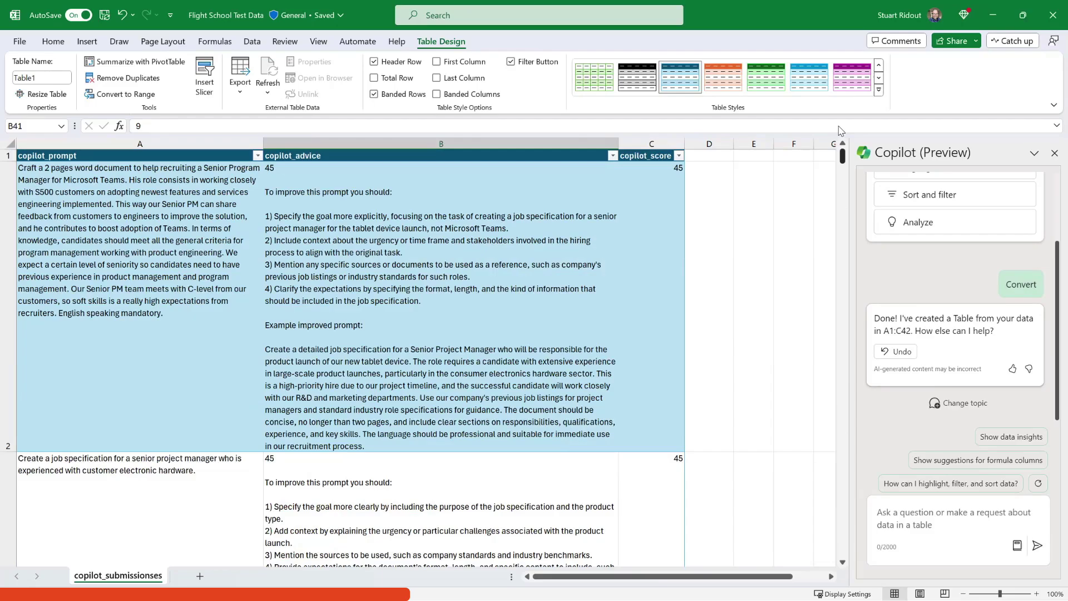
left_click(176, 297)
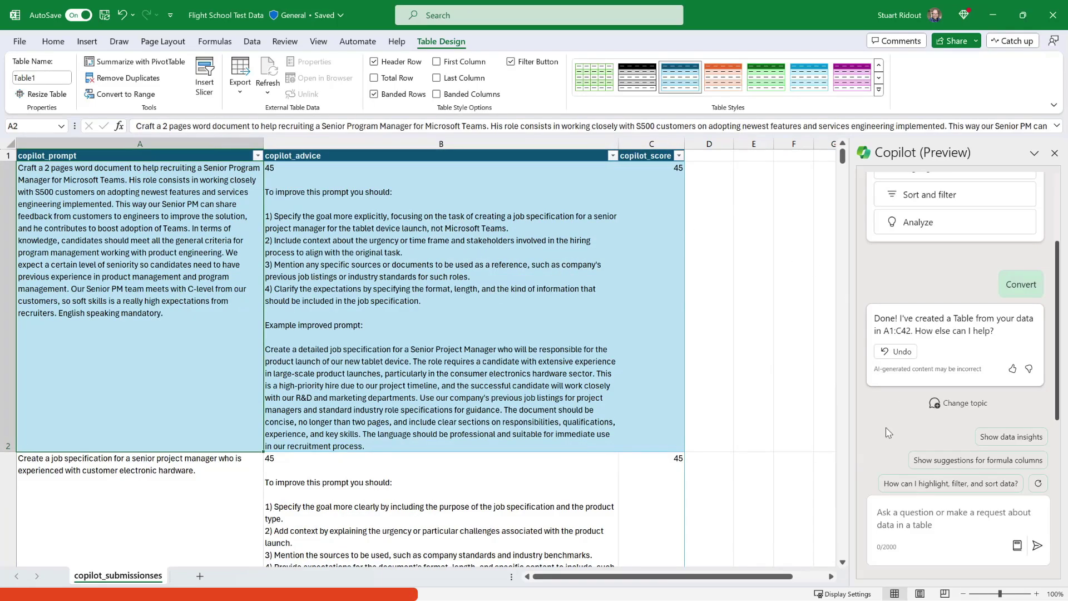
left_click(997, 438)
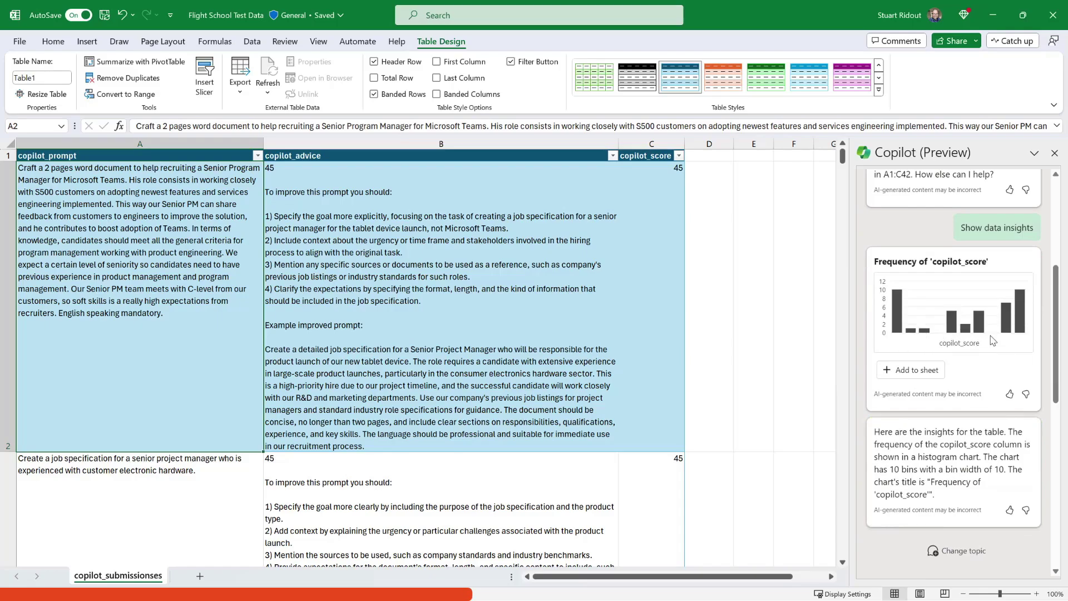
Add the histogram to the worksheet and move it to a new sheet named 'Frequency of scores'
left_click(897, 370)
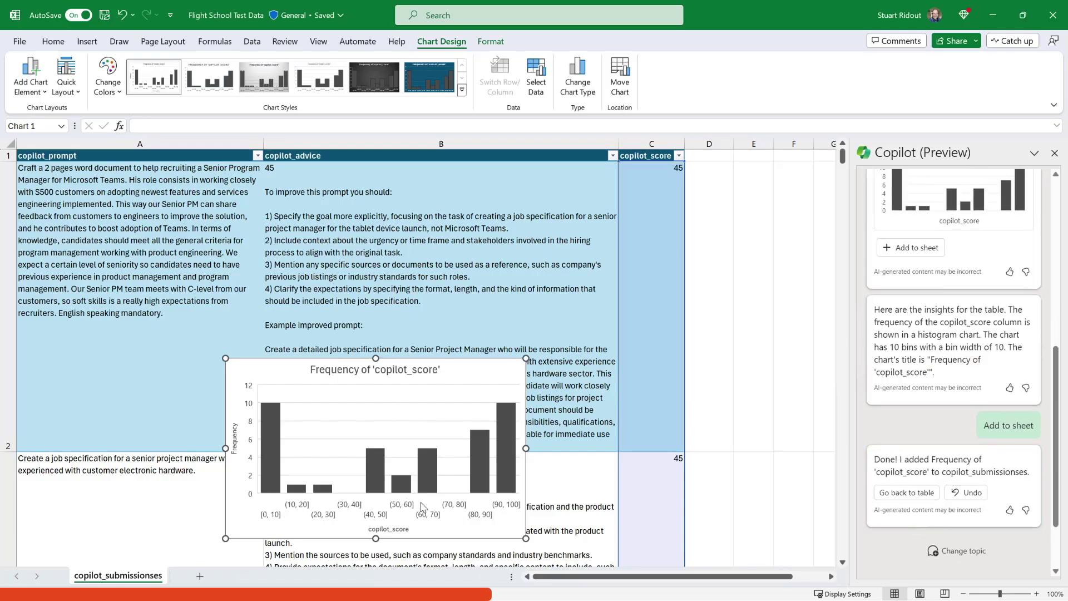
right_click(240, 507)
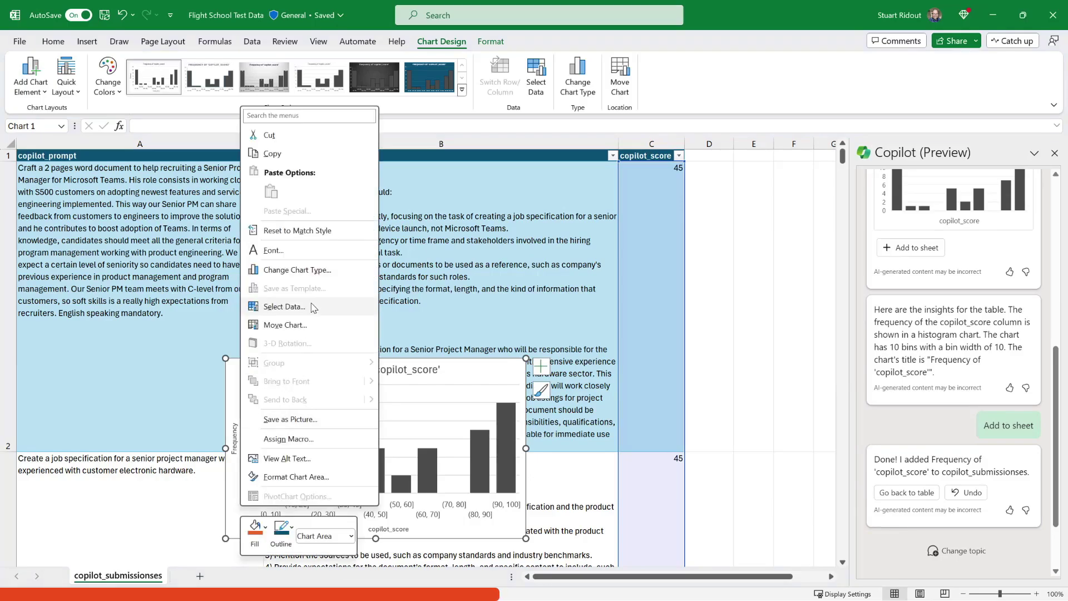
left_click(304, 325)
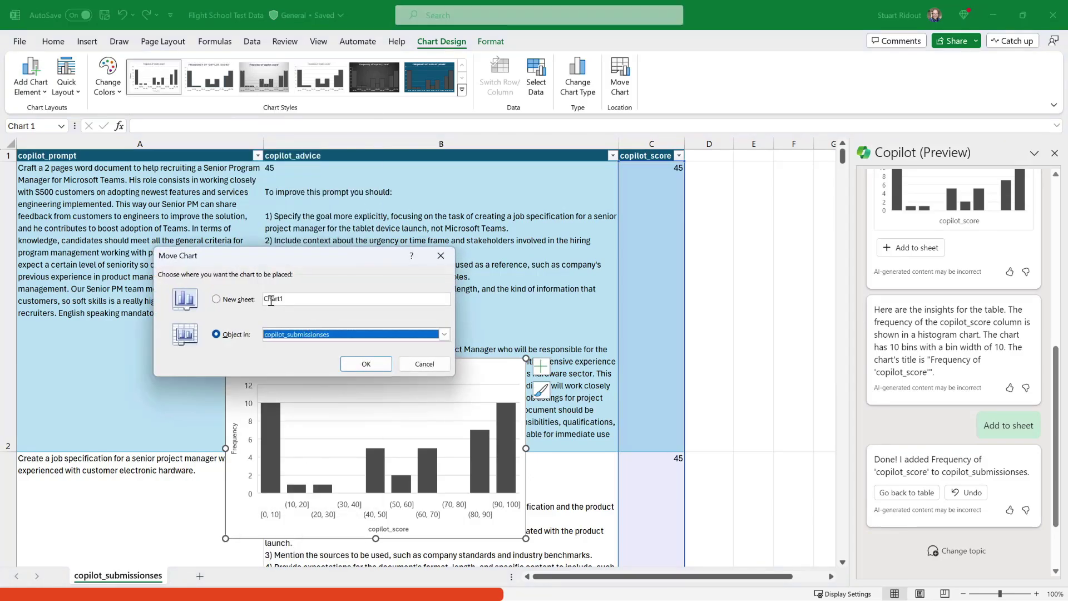
left_click(245, 303)
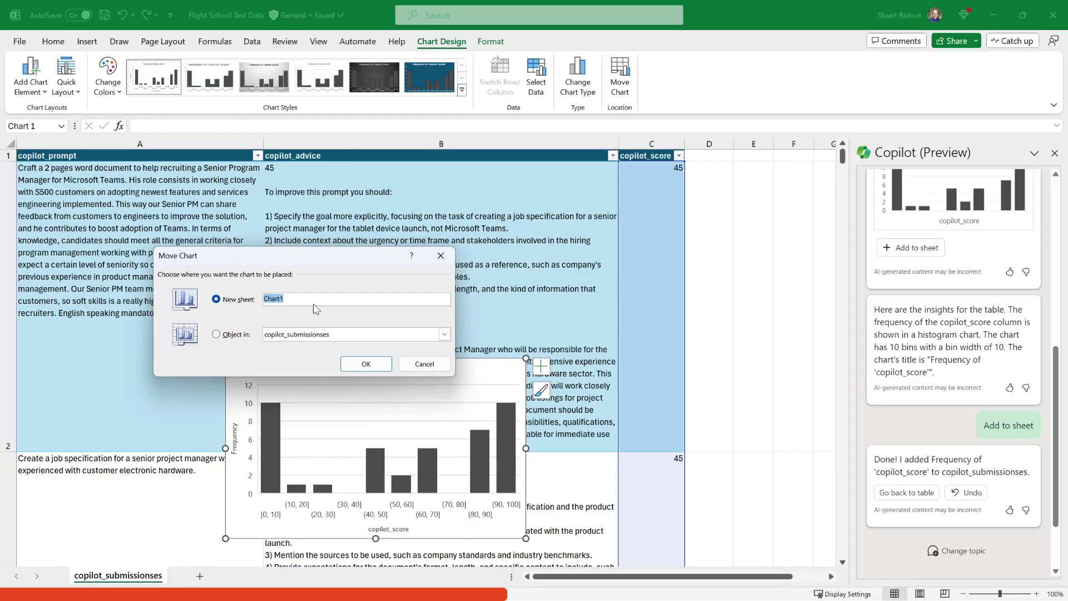
type("Frequency of scores")
left_click(366, 364)
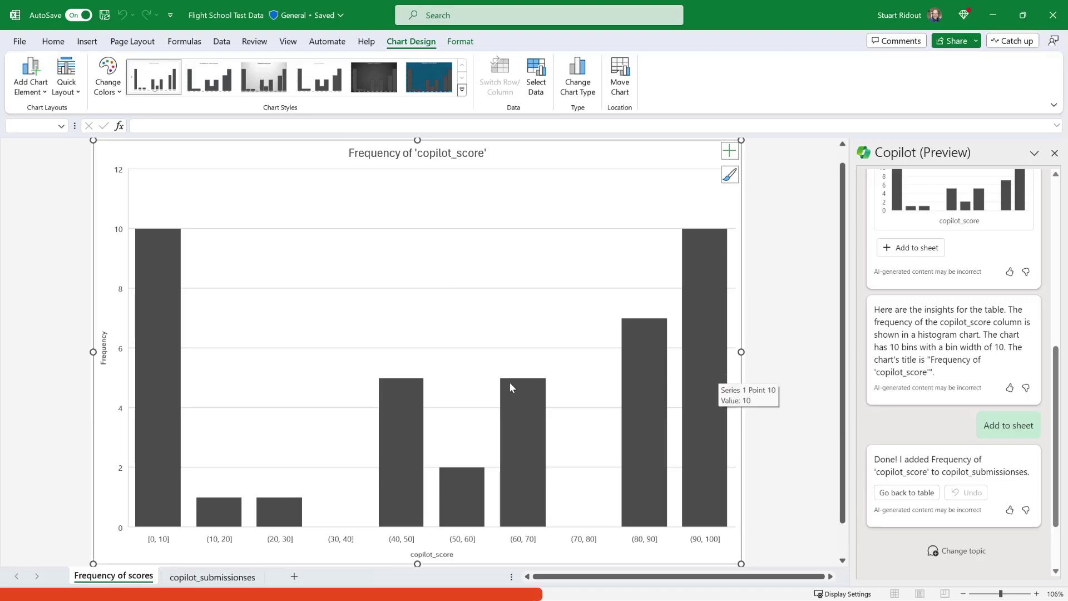
Check the Frequency of scores sheet, then return to the copilot_submissionses table
left_click(212, 578)
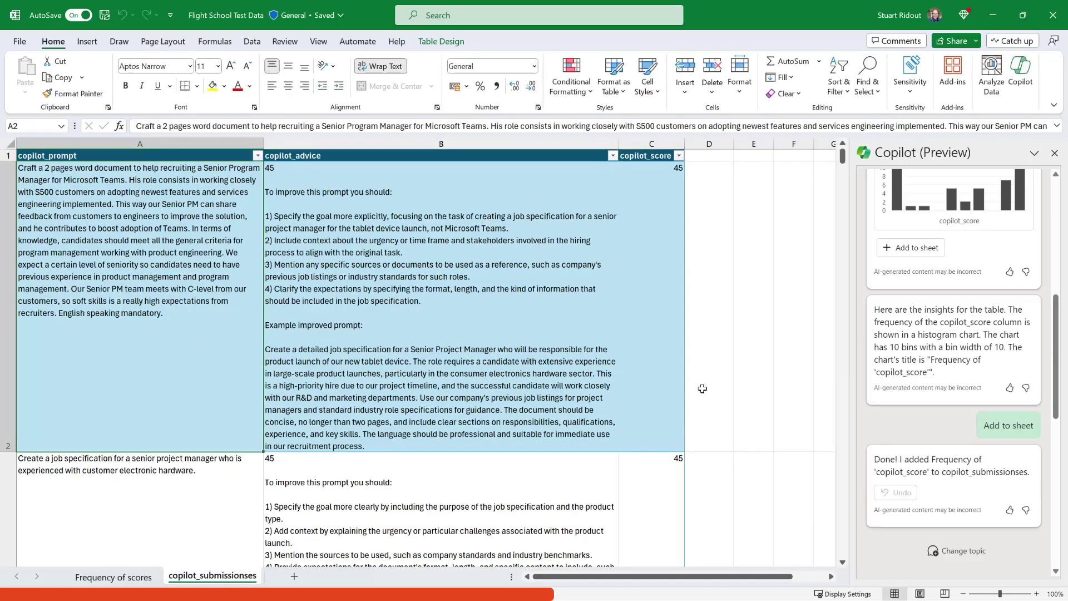
left_click(97, 577)
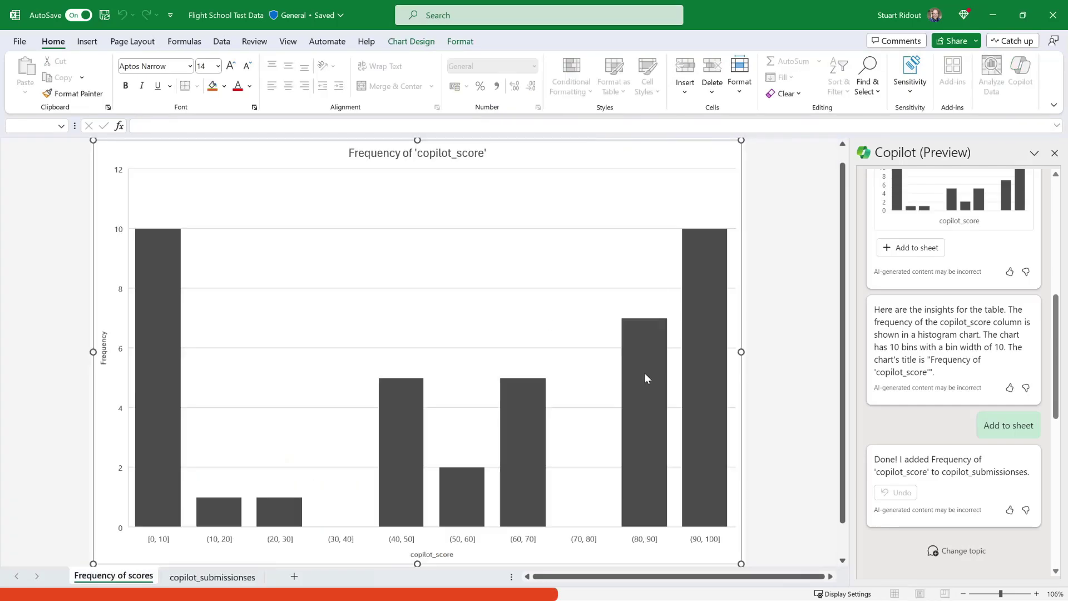
left_click(211, 577)
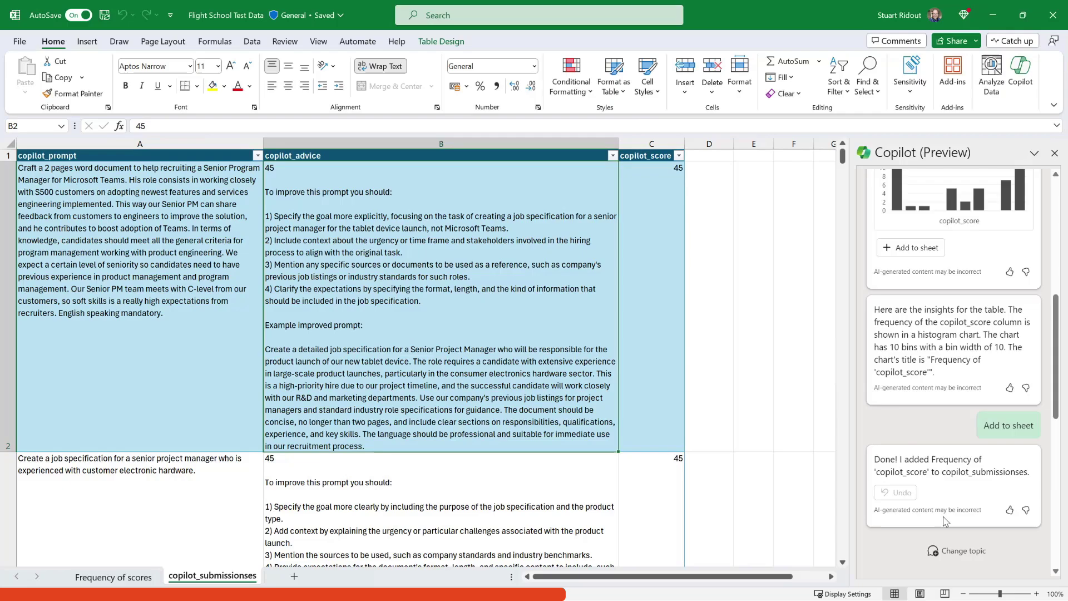
scroll(943, 507, "down", 5)
Ask Copilot to 'Add a column categorising score into intervals of 10'
scroll(941, 504, "down", 3)
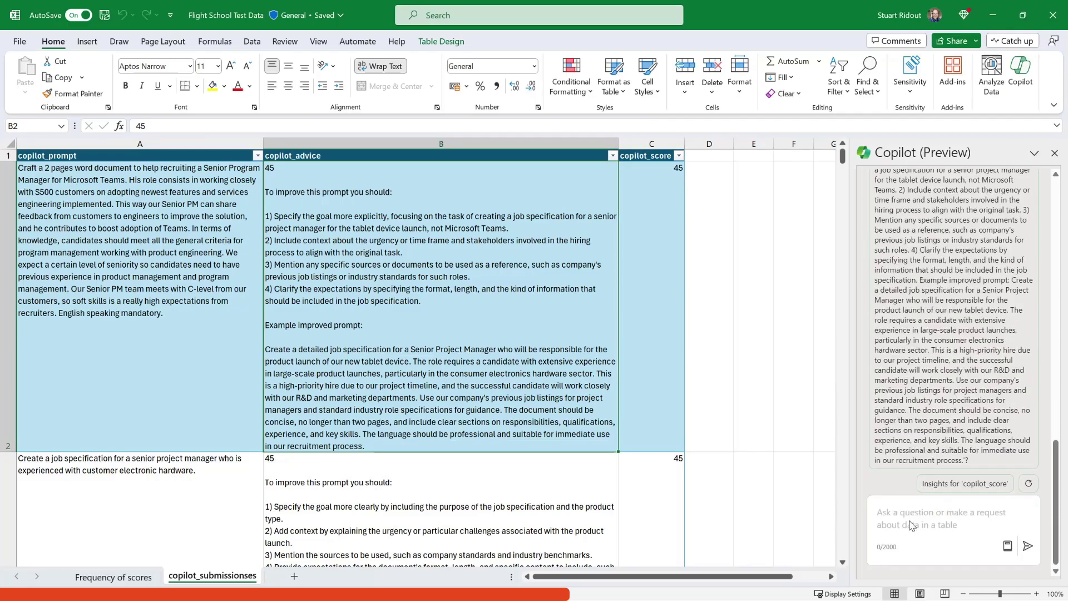
type("A")
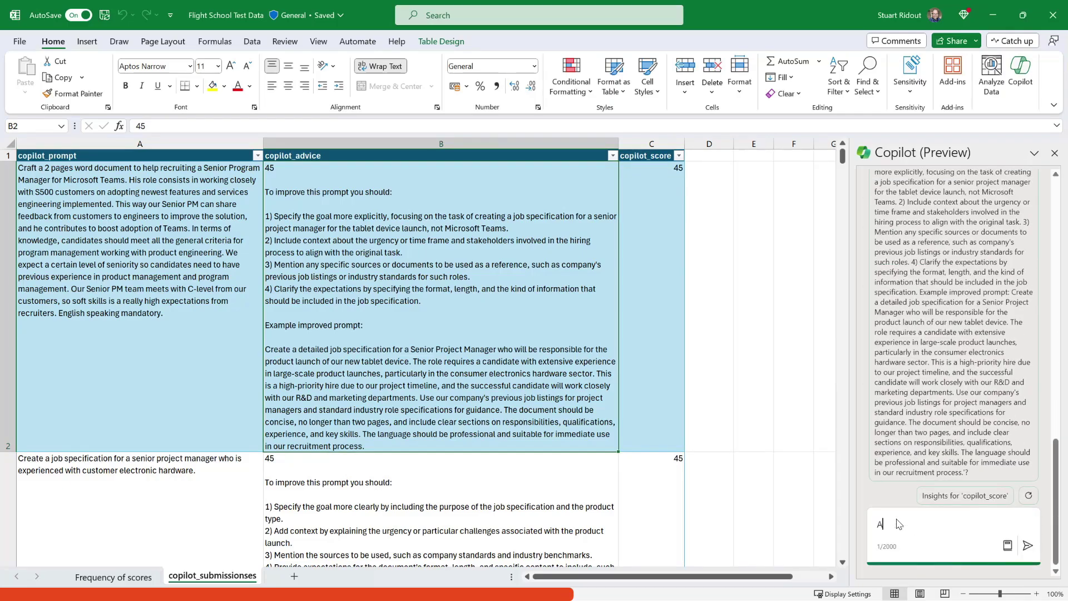
type("dd a column categorising")
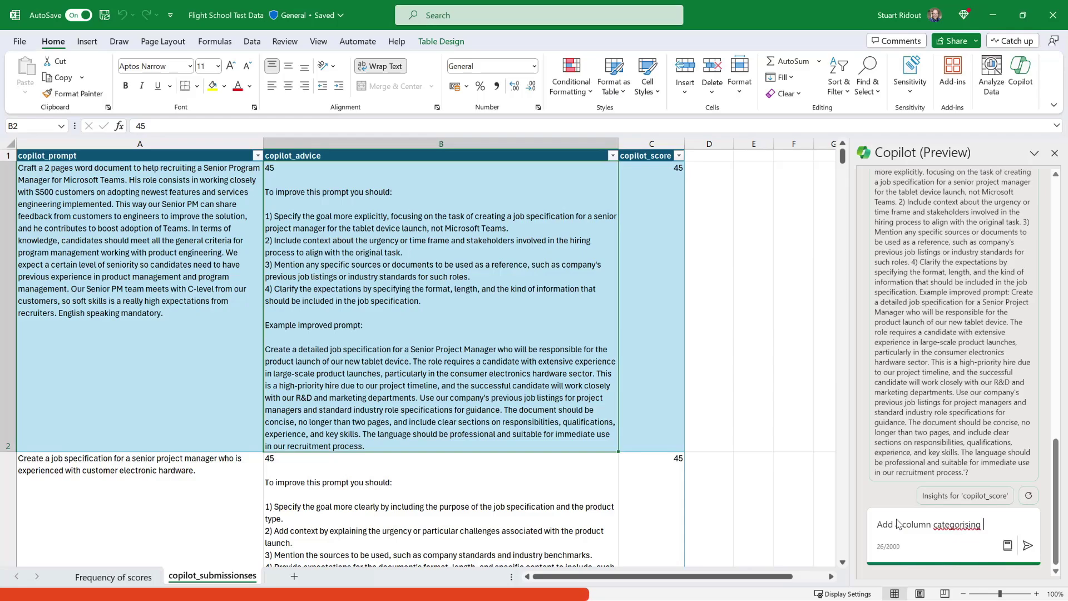
type("score into int")
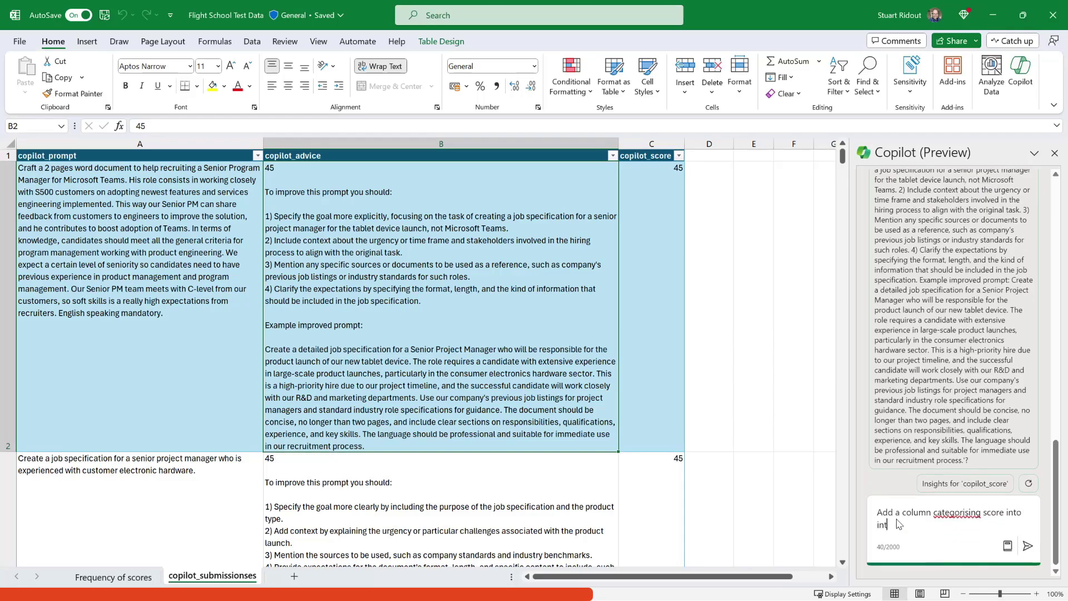
type("ervals of 10")
left_click(1028, 547)
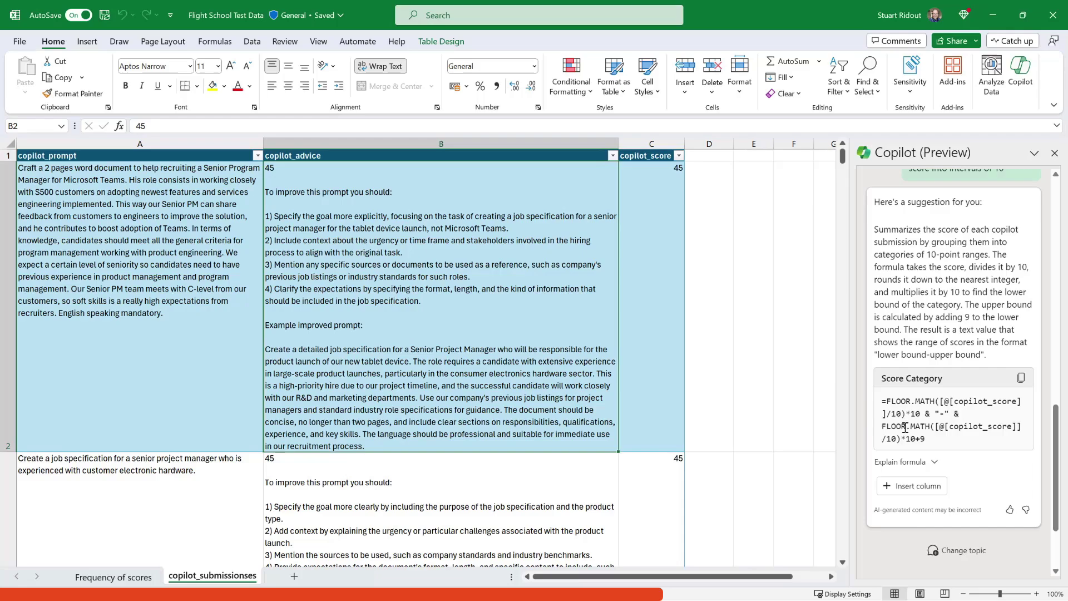
Review the FLOOR.MATH explanation, insert the Score Category column, and check its formula
left_click(921, 460)
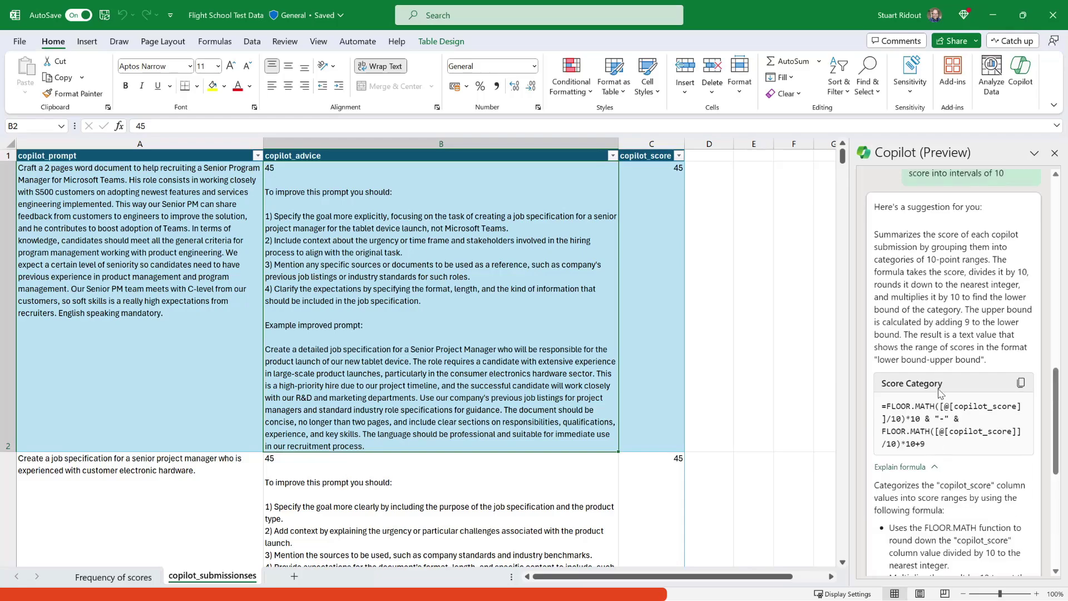
scroll(940, 394, "down", 2)
scroll(940, 393, "down", 2)
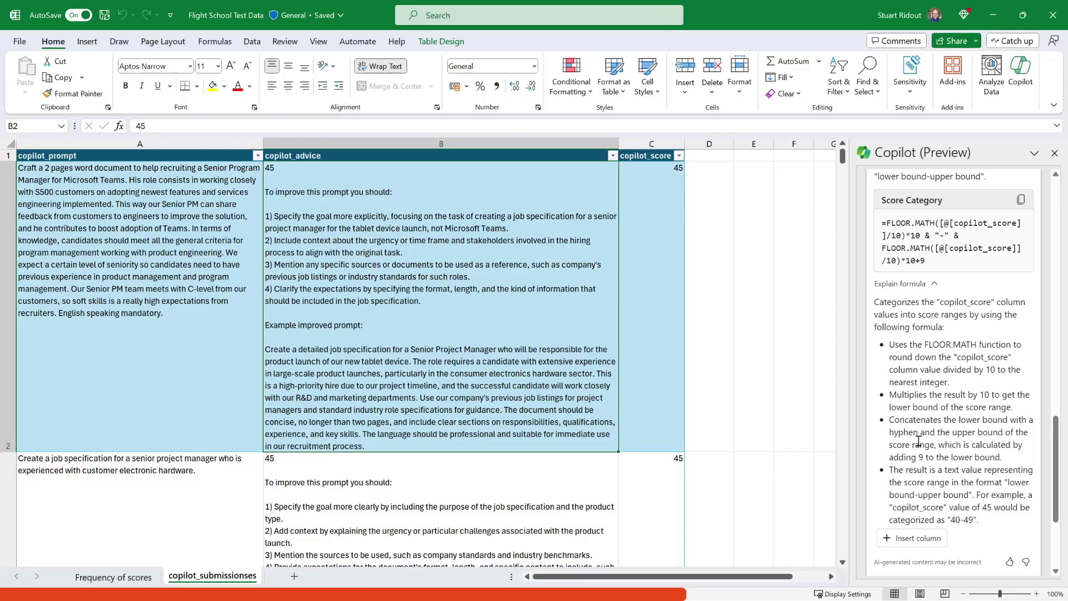
left_click(904, 539)
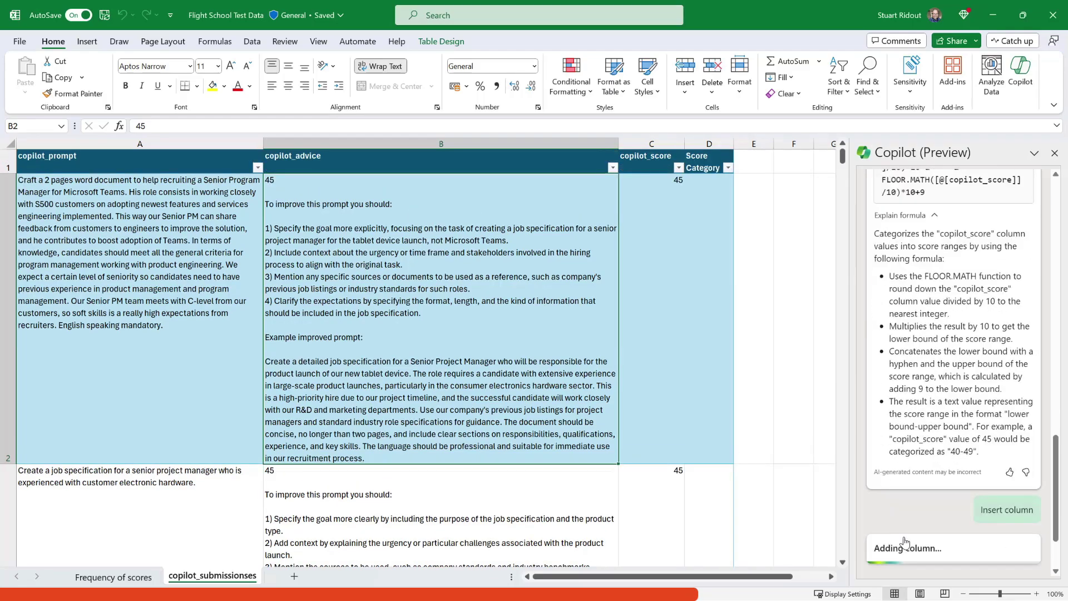
left_click(713, 219)
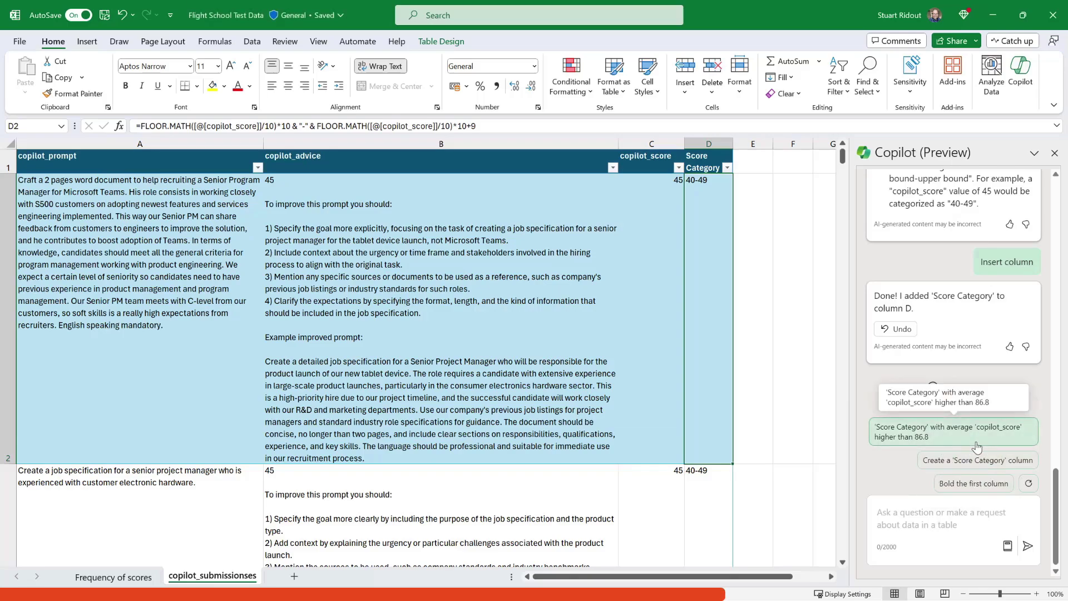
Ask Copilot to highlight scores below 40 red, above 70 green, and others yellow
left_click(895, 511)
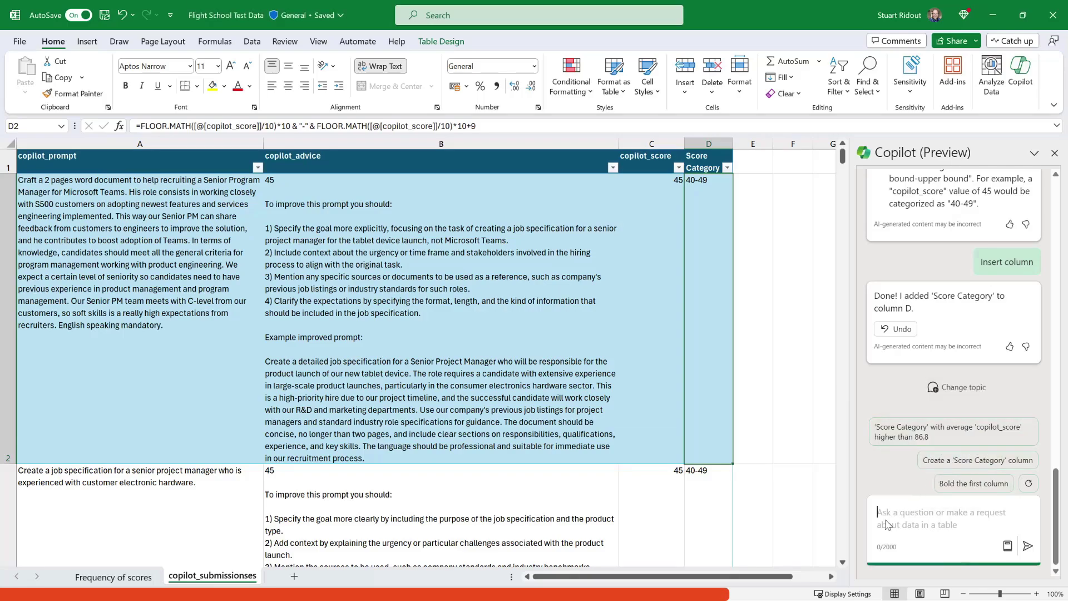
type("Highl")
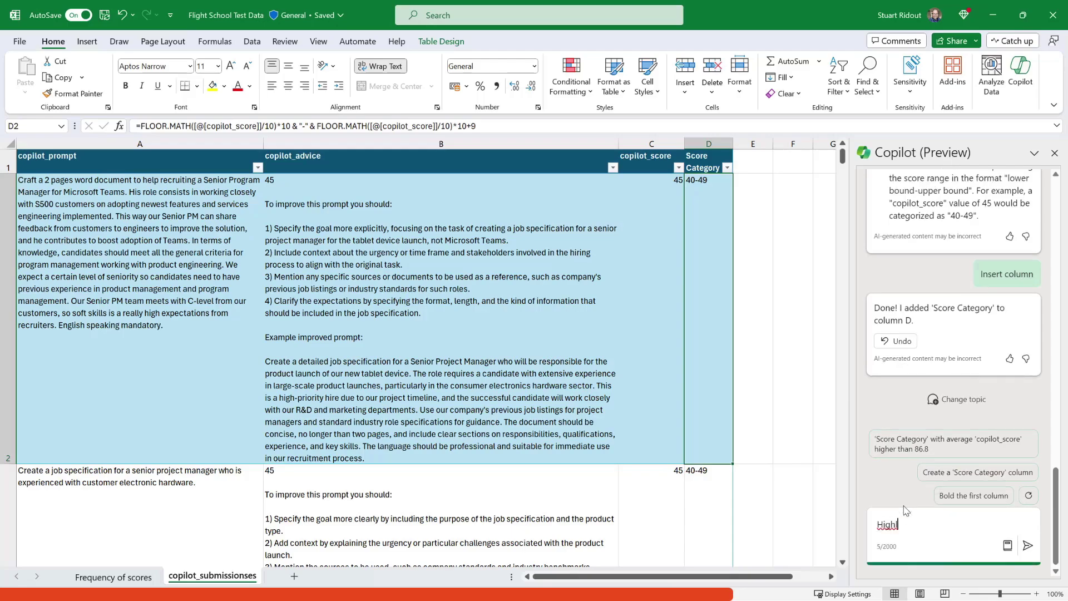
type("ight any scores below")
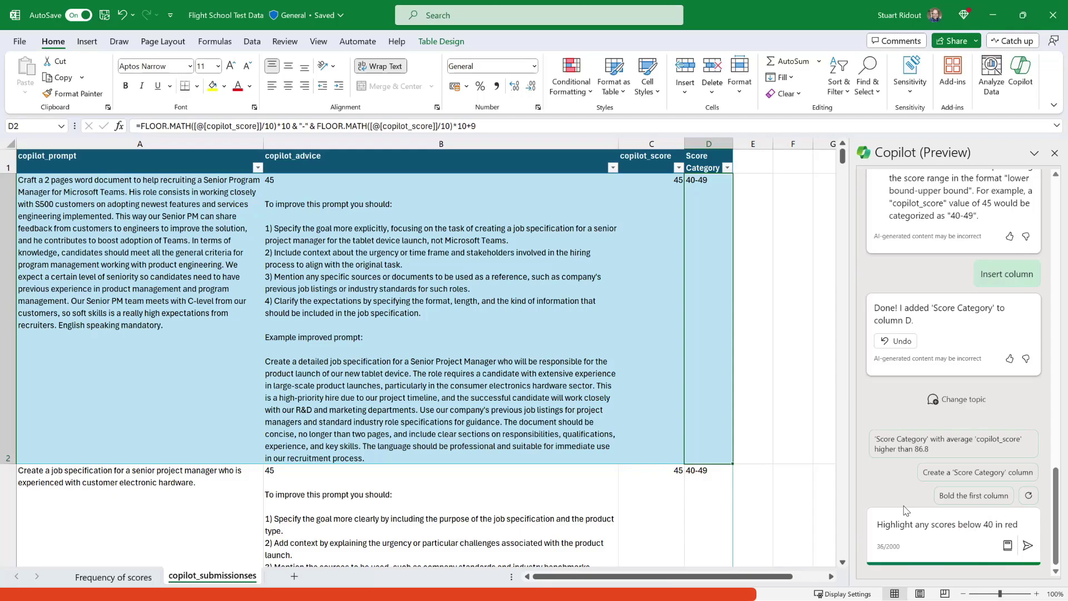
type("40 in red, any above 70 in green and and")
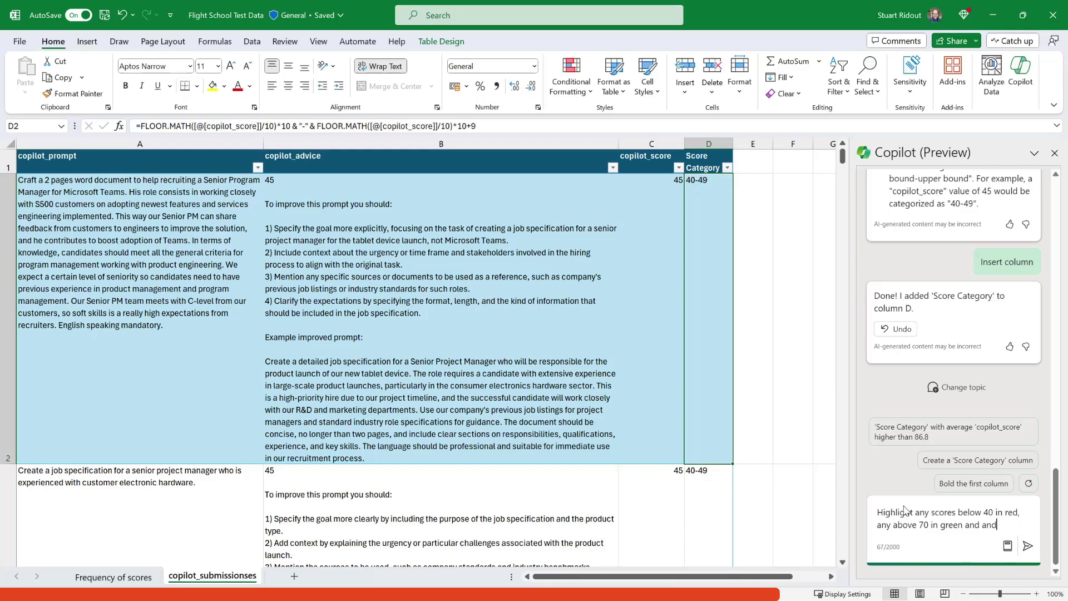
key("BackSpace")
key("BackSpace")
key("BackSpace")
type("anything else in ")
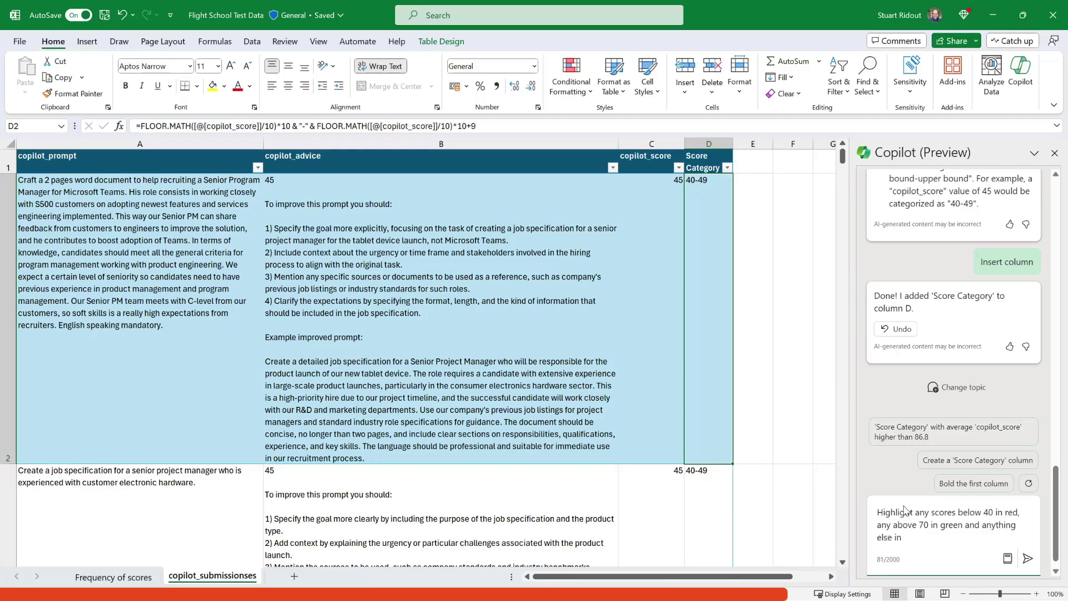
type("yellow.")
key("Return")
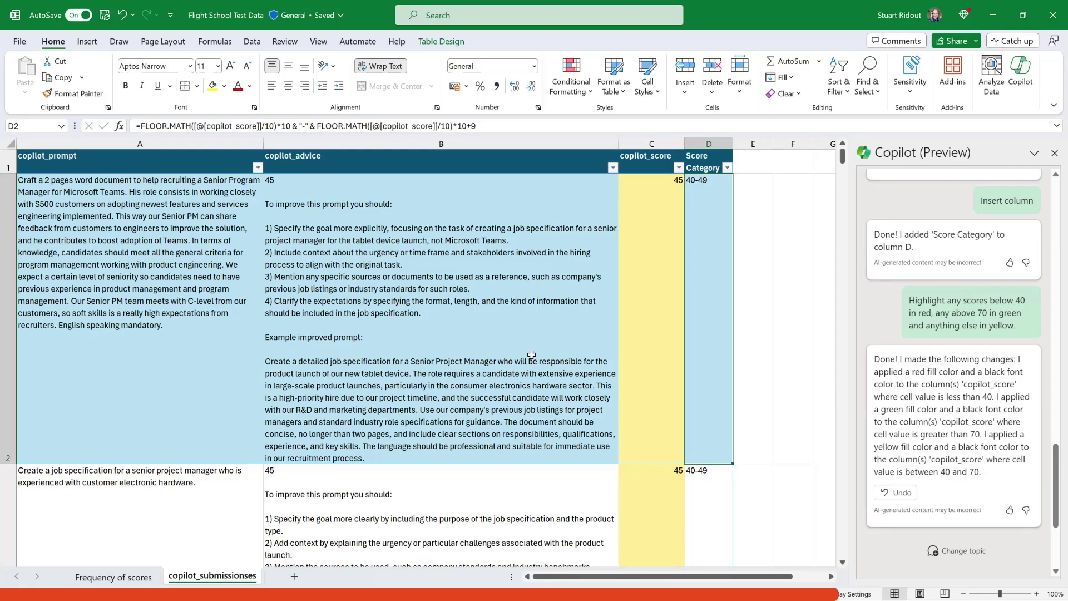
scroll(532, 356, "down", 5)
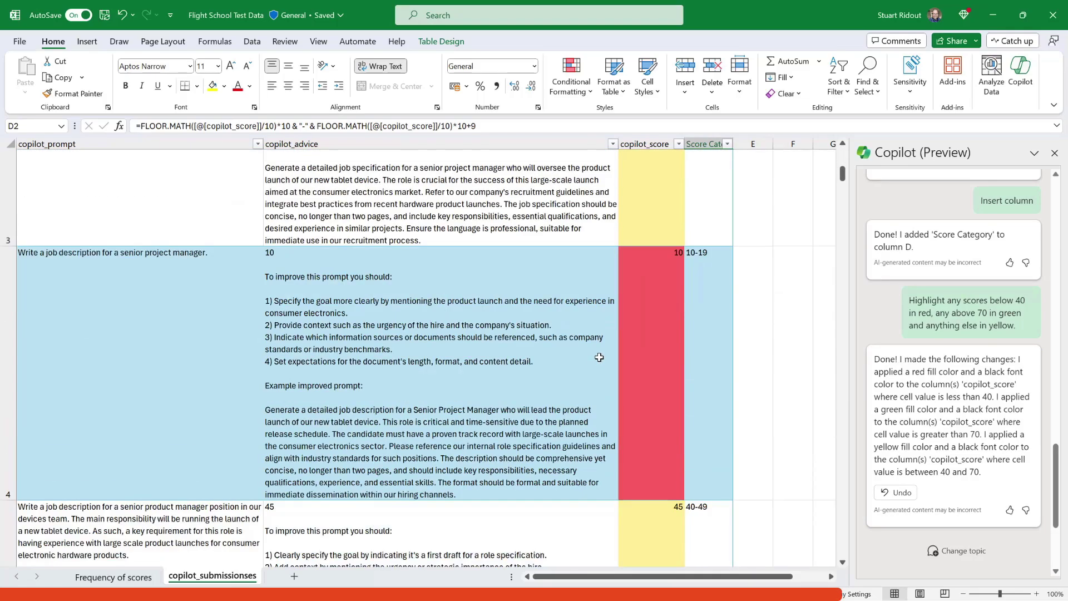
scroll(433, 376, "down", 5)
scroll(432, 376, "down", 3)
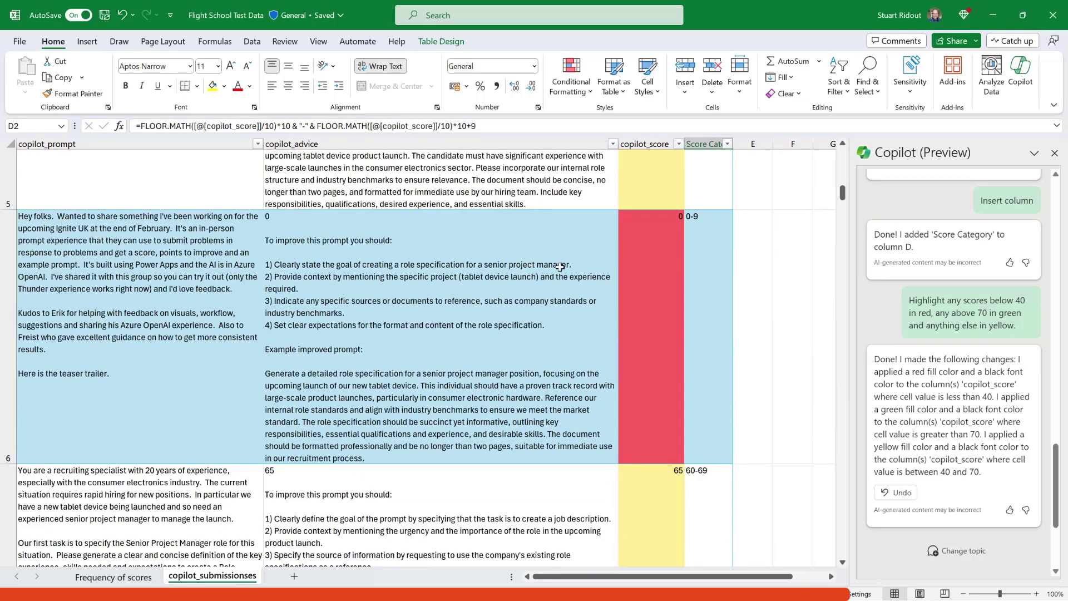
scroll(711, 355, "down", 5)
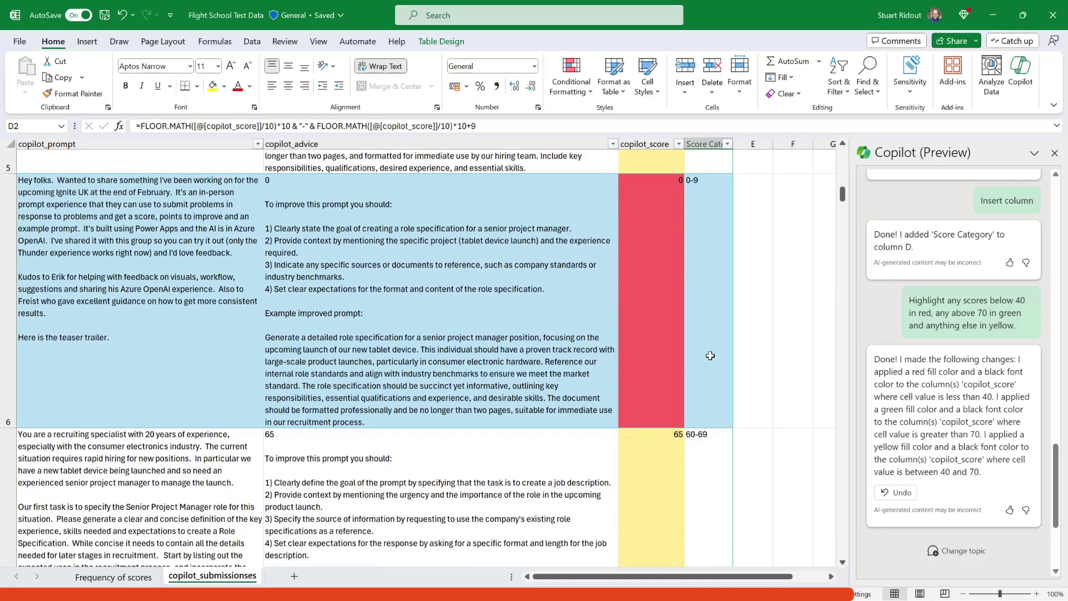
scroll(696, 382, "down", 3)
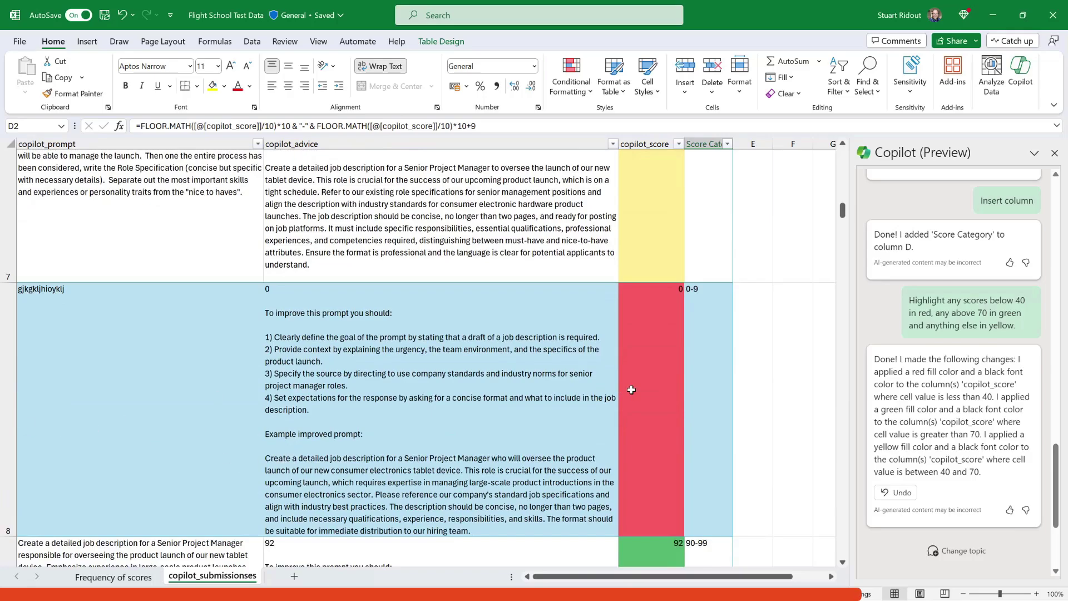
scroll(610, 391, "down", 5)
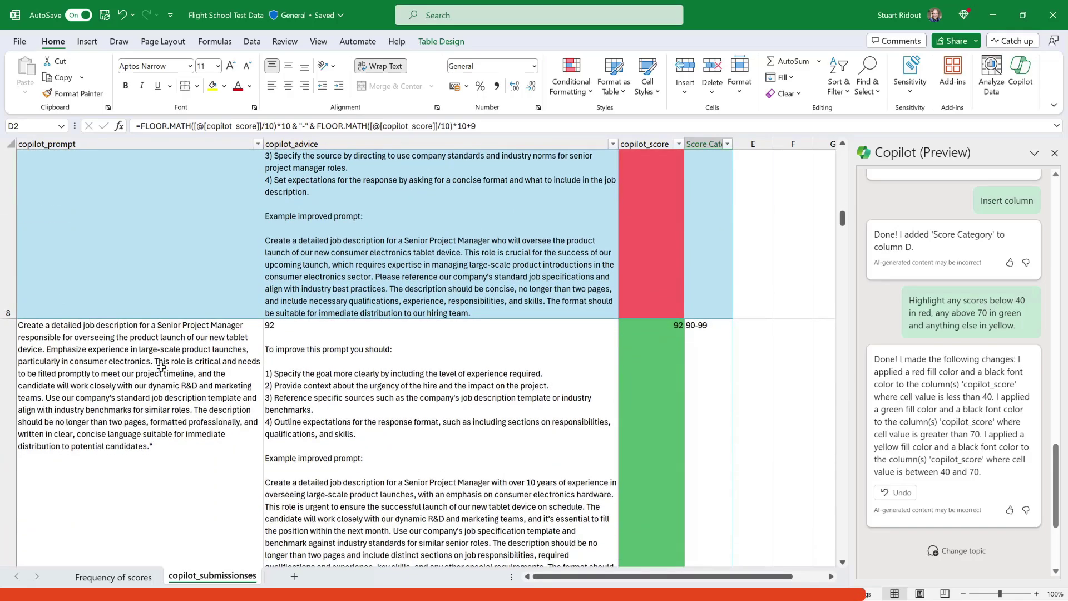